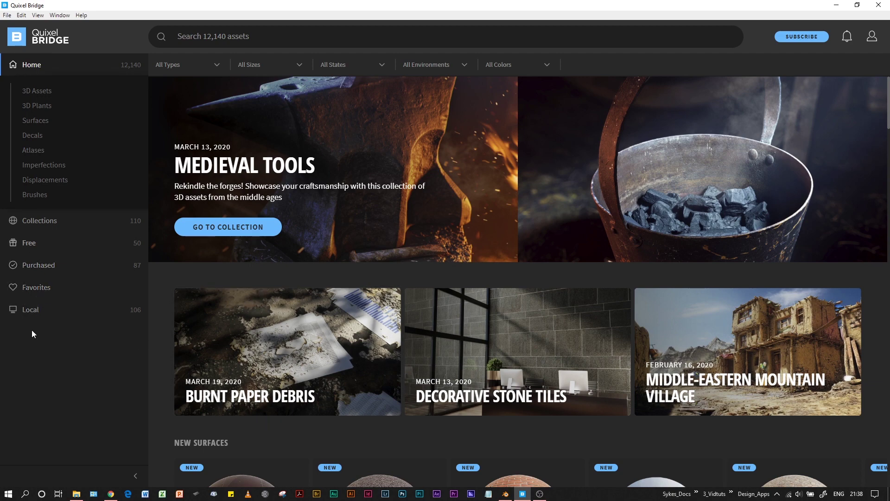
# Open Local > Imported and view the Female 2 scan in 3D, turned to face front.
pyautogui.click(28, 314)
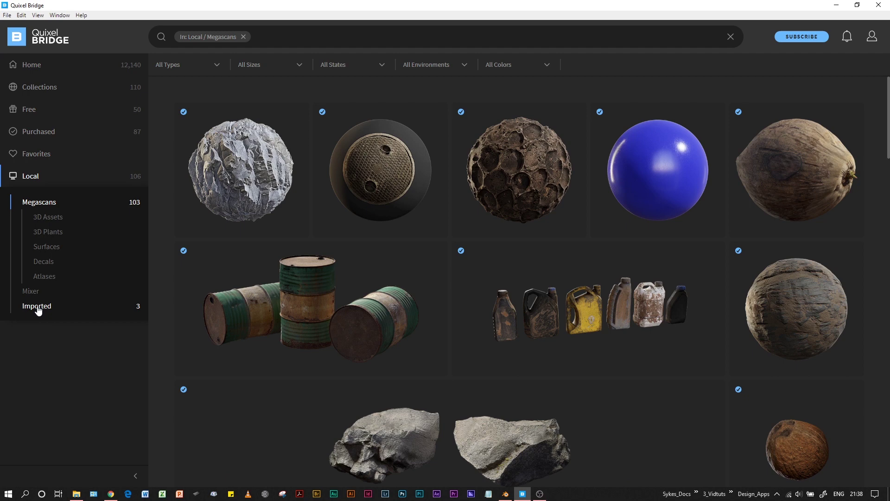
pyautogui.click(36, 308)
pyautogui.click(239, 206)
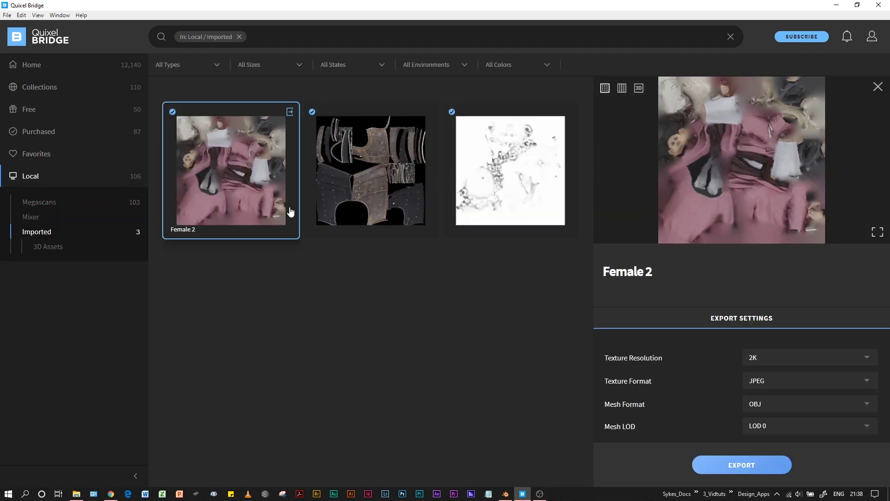
pyautogui.click(639, 88)
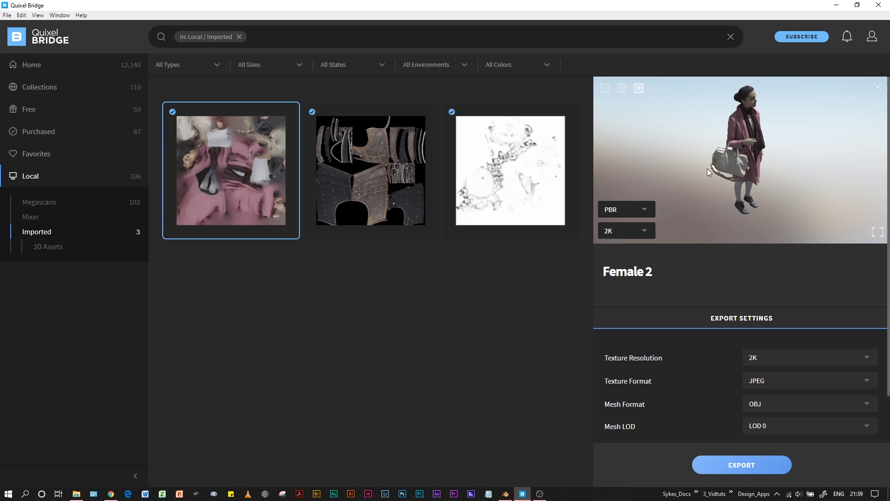
pyautogui.moveTo(708, 168); pyautogui.dragTo(626, 174)
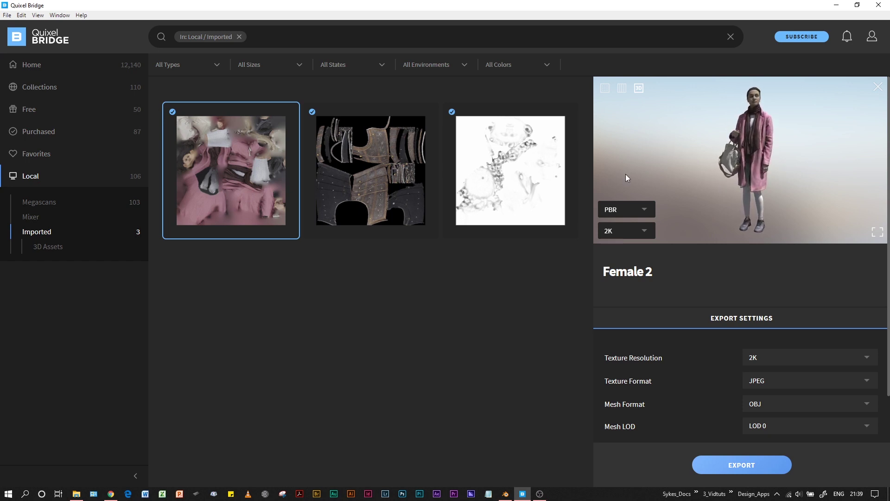
# Preview the breastplate asset and rotate it to show its front, left and right sides.
pyautogui.click(396, 181)
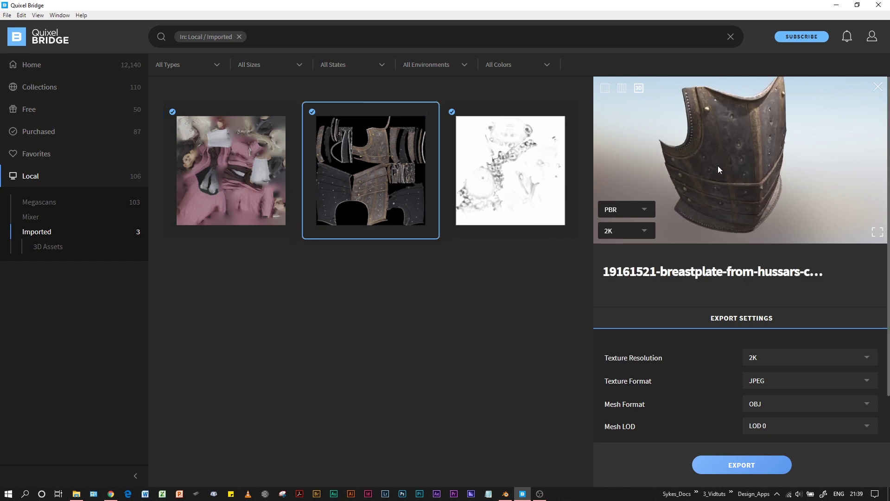
pyautogui.moveTo(718, 165); pyautogui.dragTo(694, 149)
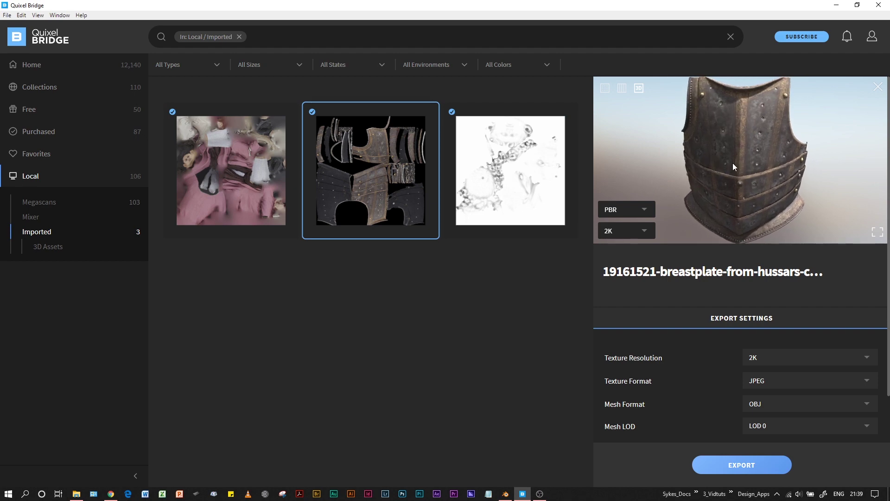
pyautogui.moveTo(732, 163)
pyautogui.mouseDown()
pyautogui.moveTo(735, 153)
pyautogui.moveTo(725, 156)
pyautogui.moveTo(744, 140)
pyautogui.moveTo(736, 146)
pyautogui.mouseUp()
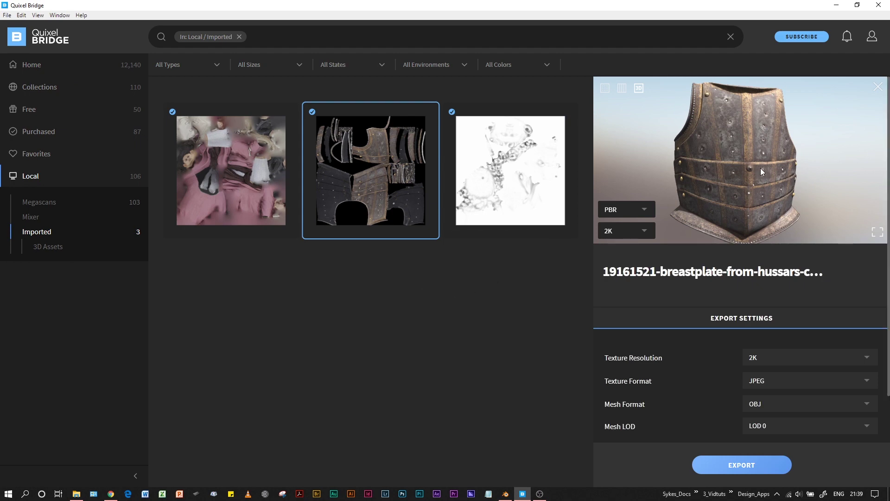
pyautogui.moveTo(761, 168); pyautogui.dragTo(741, 170)
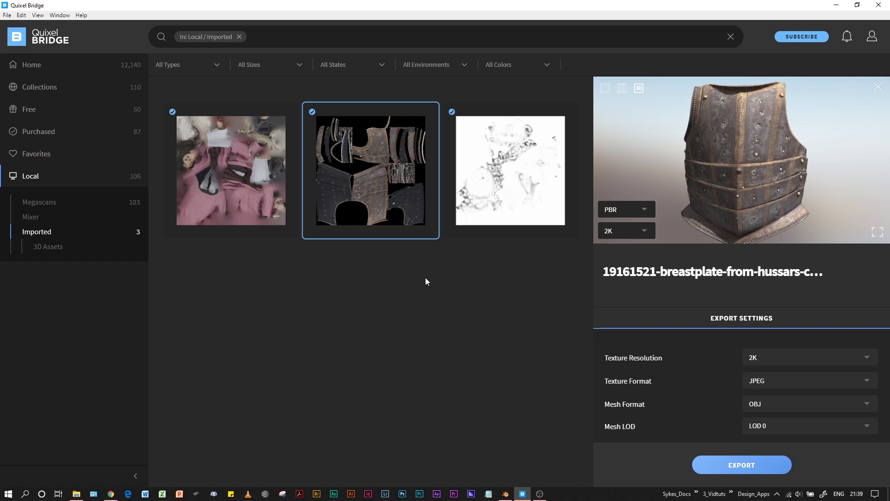
# In Chrome, search Sketchfab for 'cc0'.
pyautogui.click(112, 494)
pyautogui.moveTo(100, 89)
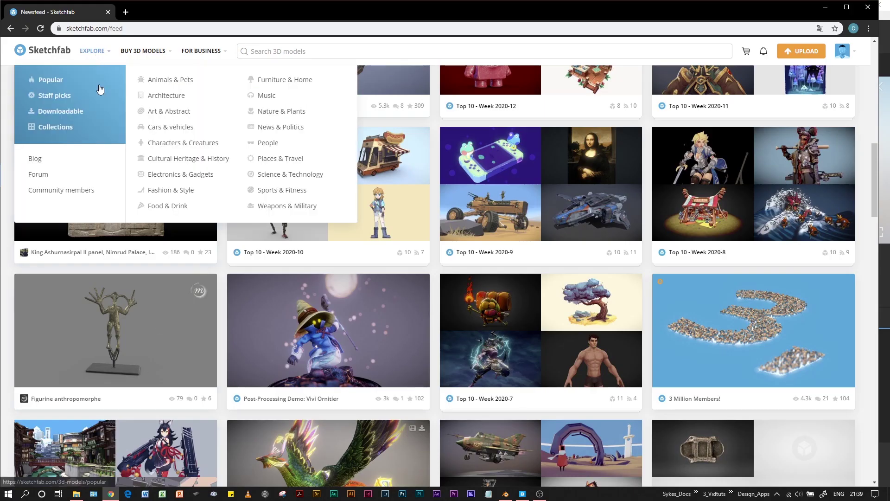
pyautogui.click(269, 51)
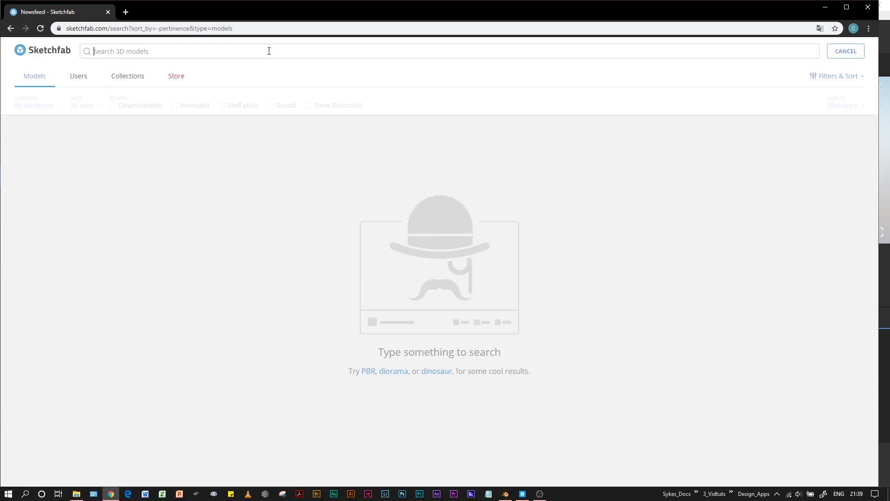
pyautogui.write('cc0')
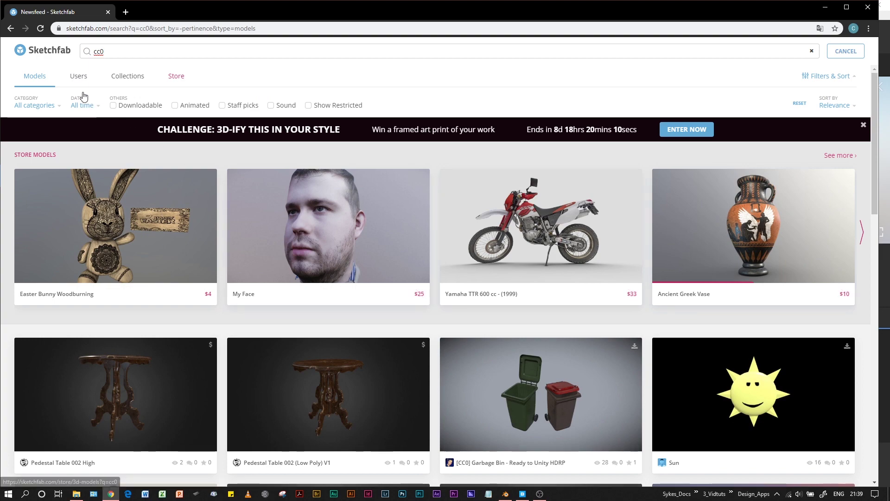
# Open the CC0 collection, then the 1970.16 Neck Amphora page, scrolling to Download 3D Model.
pyautogui.click(11, 28)
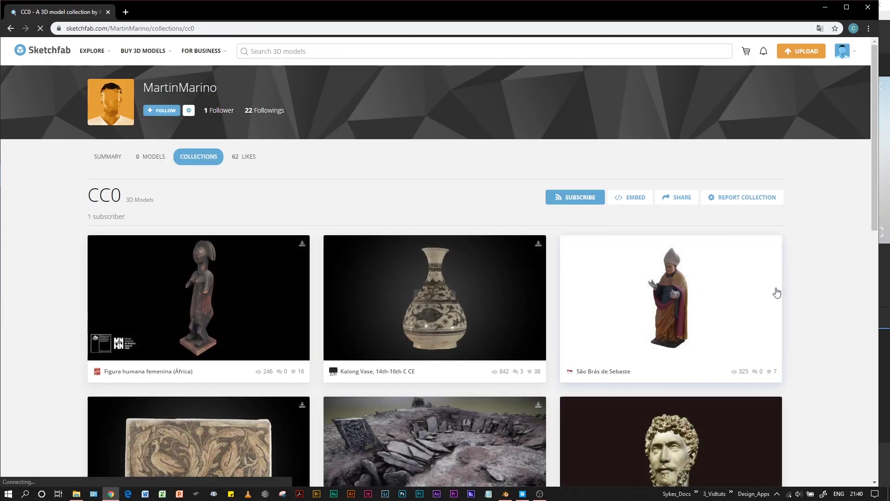
pyautogui.scroll(-5, 805, 278)
pyautogui.click(671, 387)
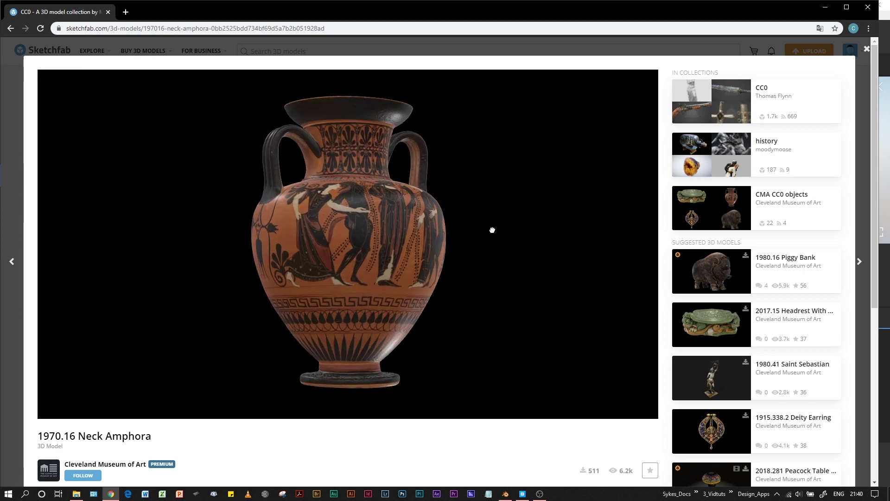
pyautogui.scroll(-1, 461, 434)
pyautogui.scroll(1, 461, 444)
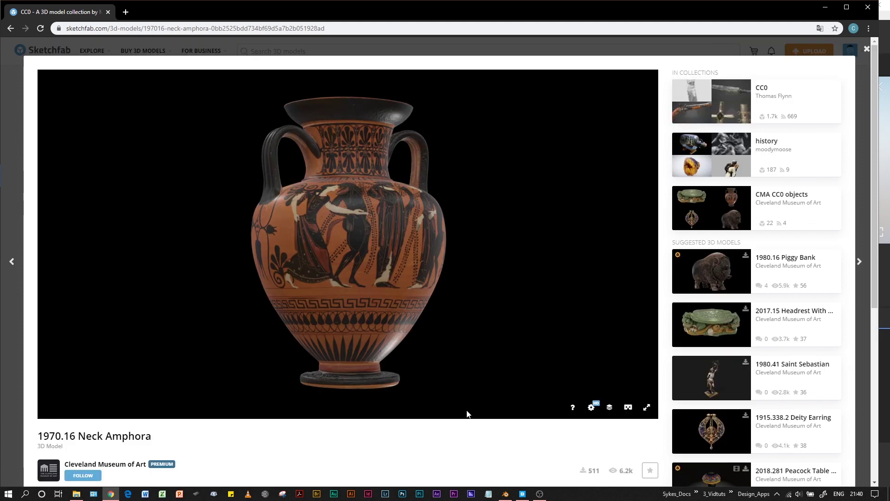
pyautogui.scroll(-3, 464, 376)
pyautogui.moveTo(400, 240); pyautogui.dragTo(406, 359)
pyautogui.scroll(-3, 431, 445)
pyautogui.scroll(-1, 417, 417)
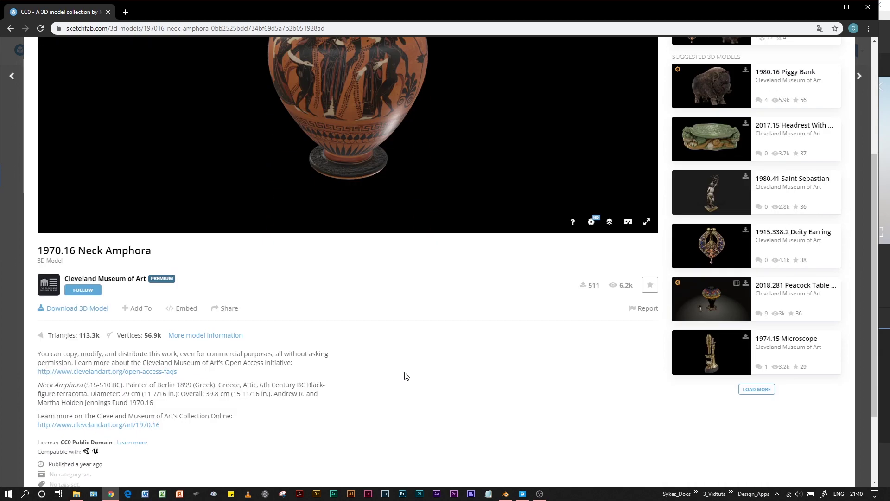
pyautogui.scroll(-1, 360, 298)
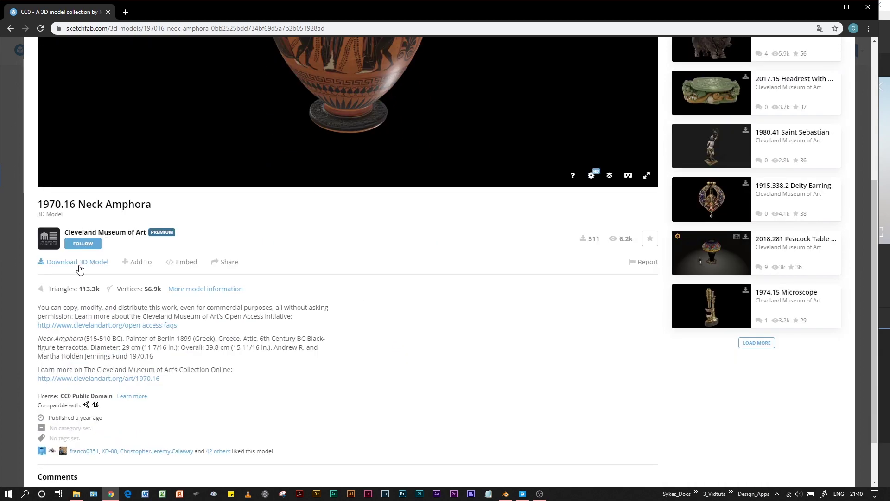
# Download the amphora's Original format (obj) zip, then Alt+Tab back to Quixel Bridge.
pyautogui.click(79, 265)
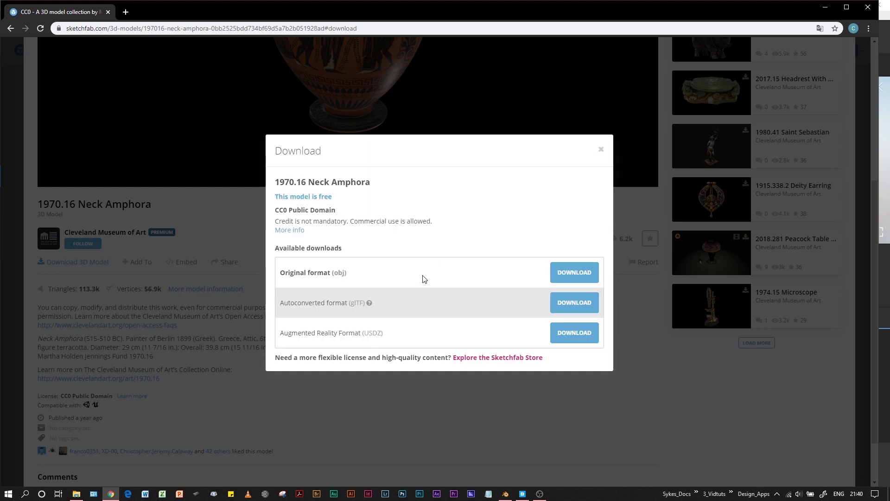
pyautogui.click(574, 273)
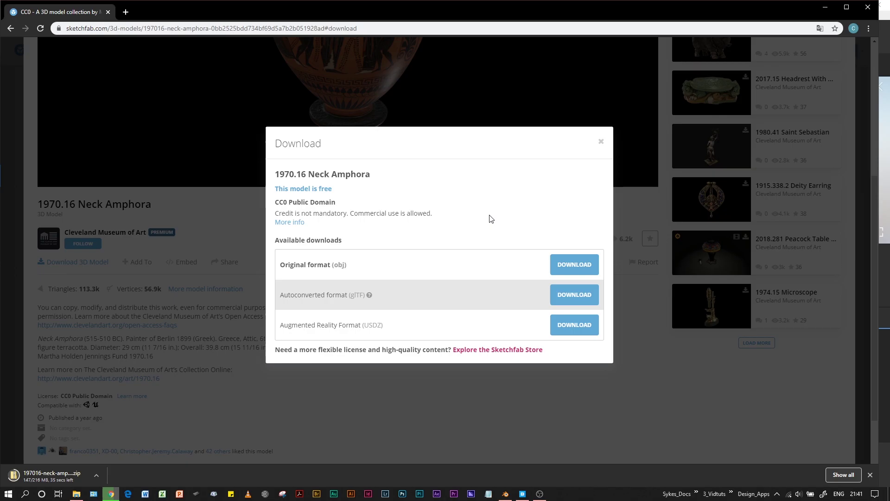
pyautogui.hotkey('alt', 'Tab')
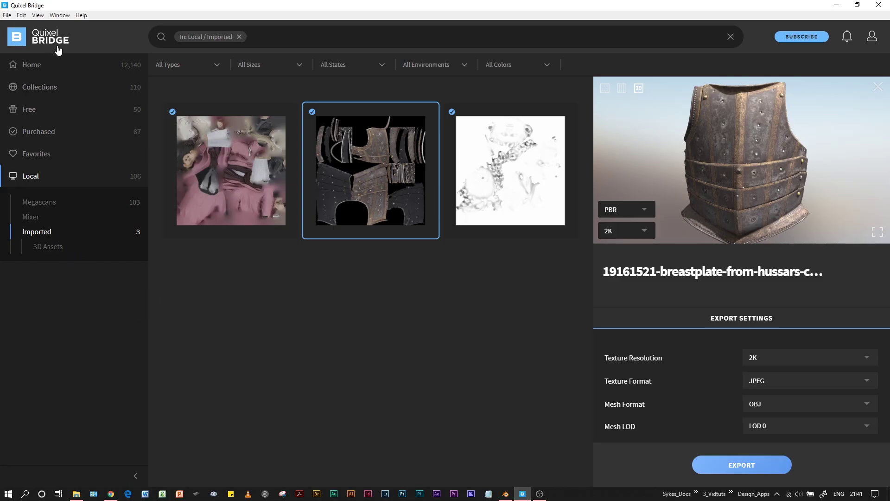
# Open 197016-neck-amphora.zip through File > Import Zip Files.
pyautogui.click(8, 16)
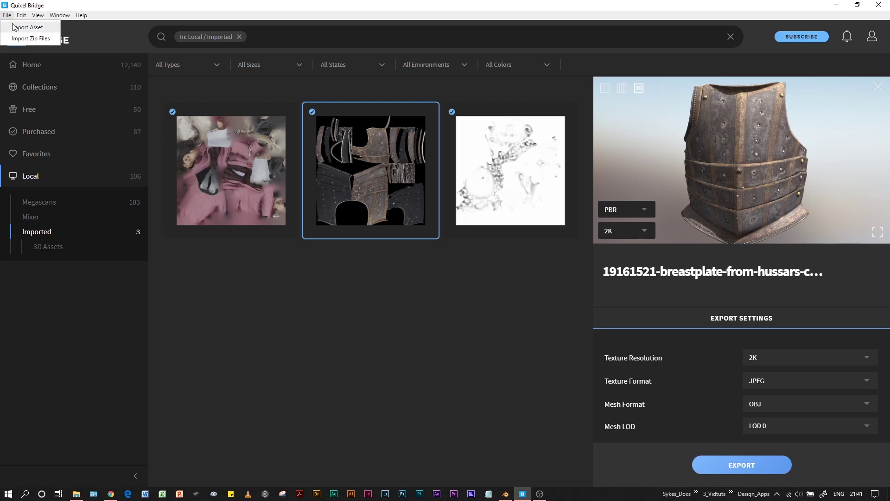
pyautogui.click(29, 38)
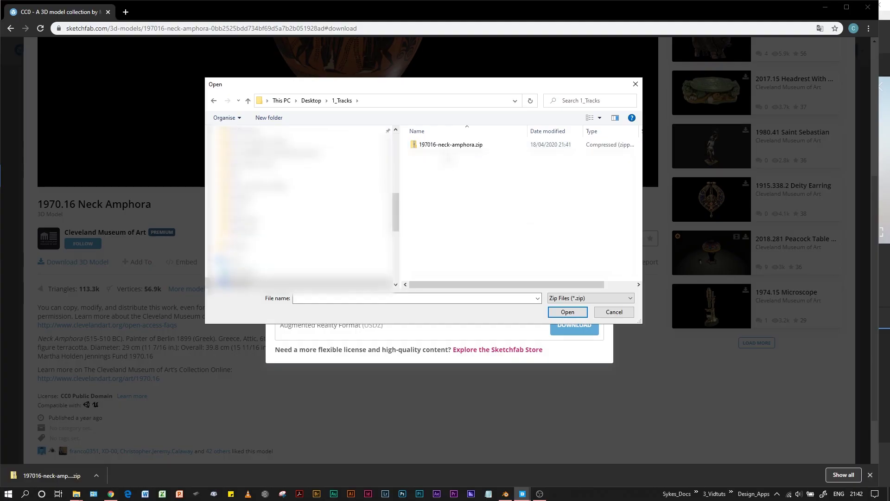
pyautogui.click(435, 145)
pyautogui.click(568, 312)
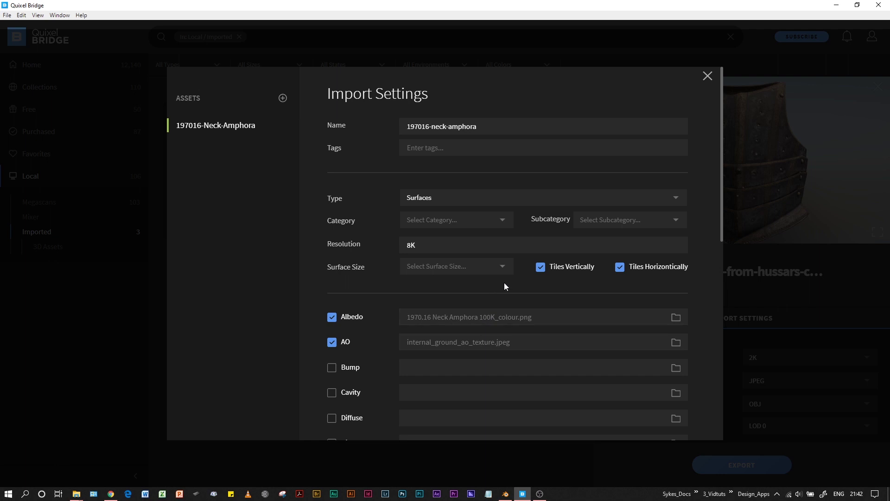
pyautogui.scroll(-1, 504, 284)
pyautogui.scroll(-5, 554, 320)
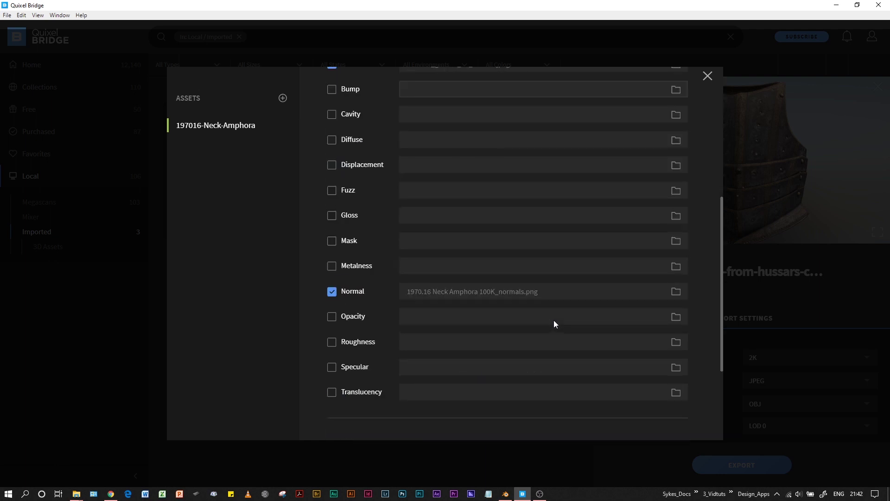
pyautogui.scroll(3, 592, 253)
pyautogui.scroll(-5, 592, 254)
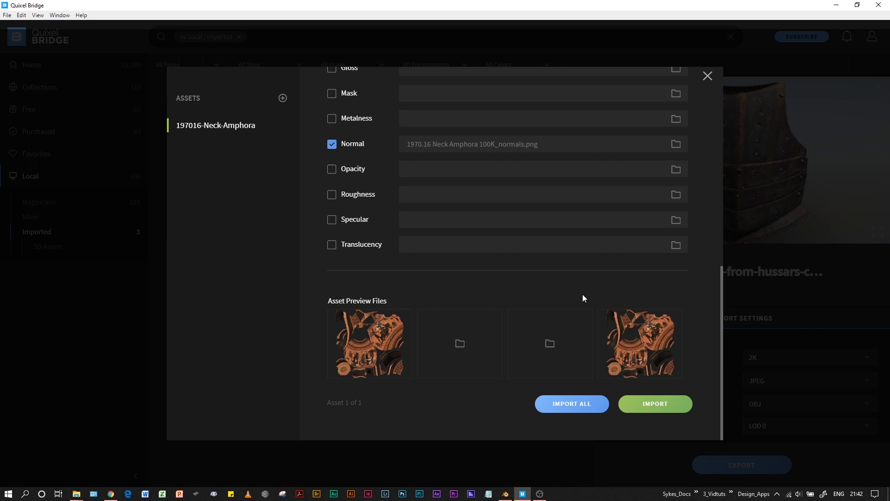
pyautogui.scroll(8, 582, 297)
# Set the asset Type to 3D Assets, import it, and select the new amphora tile.
pyautogui.click(674, 198)
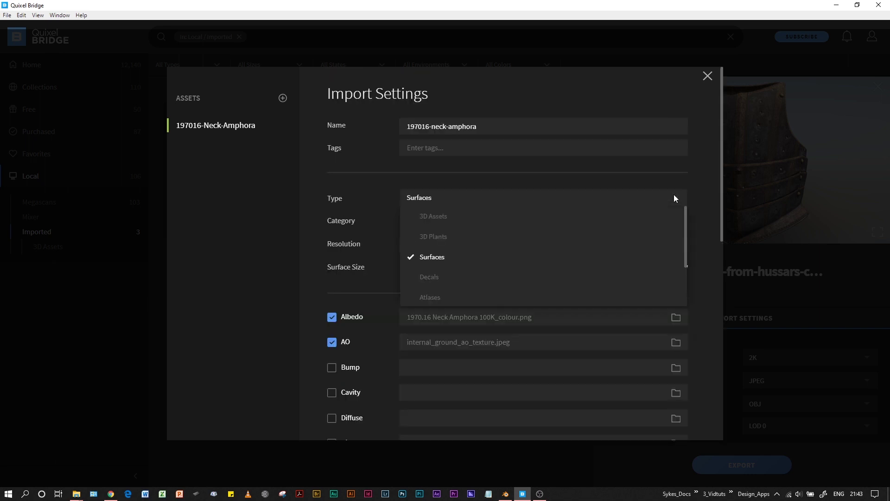
pyautogui.click(439, 218)
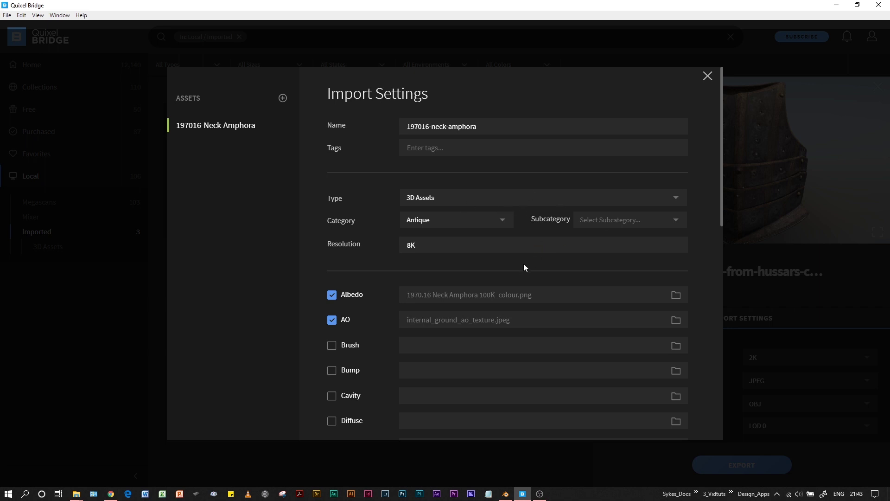
pyautogui.scroll(-1, 561, 272)
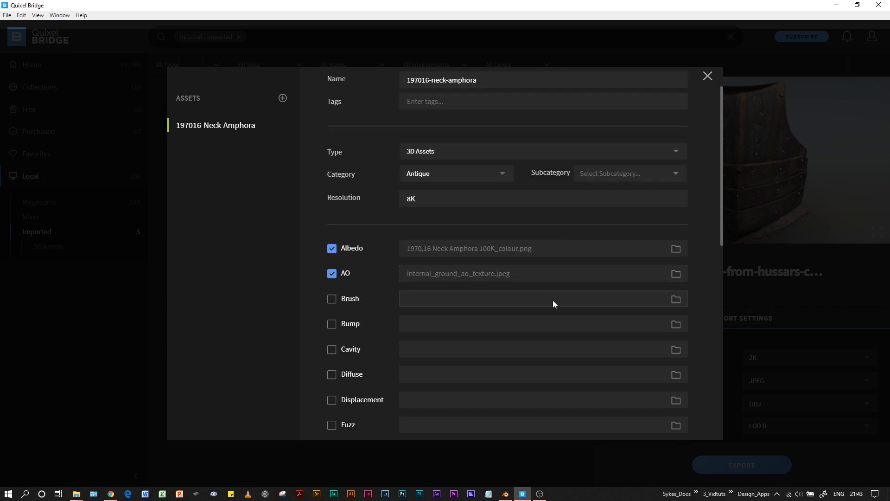
pyautogui.scroll(1, 553, 299)
pyautogui.scroll(-5, 563, 296)
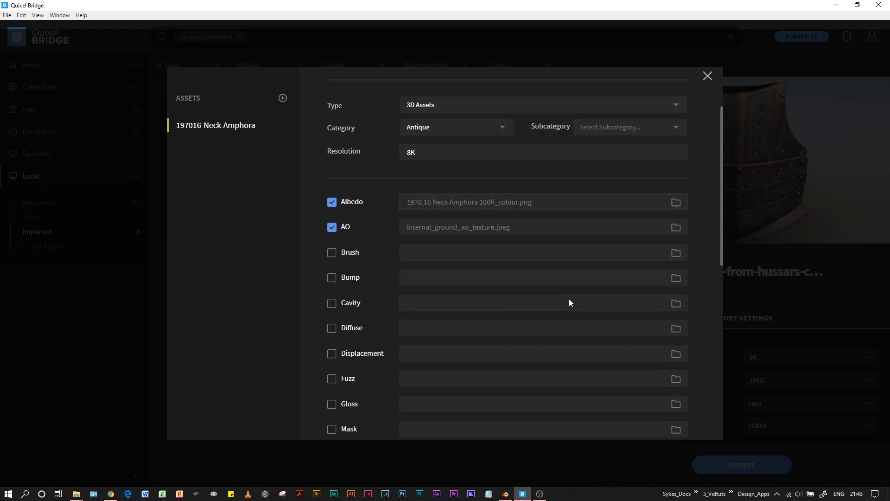
pyautogui.scroll(-3, 575, 285)
pyautogui.scroll(-3, 582, 277)
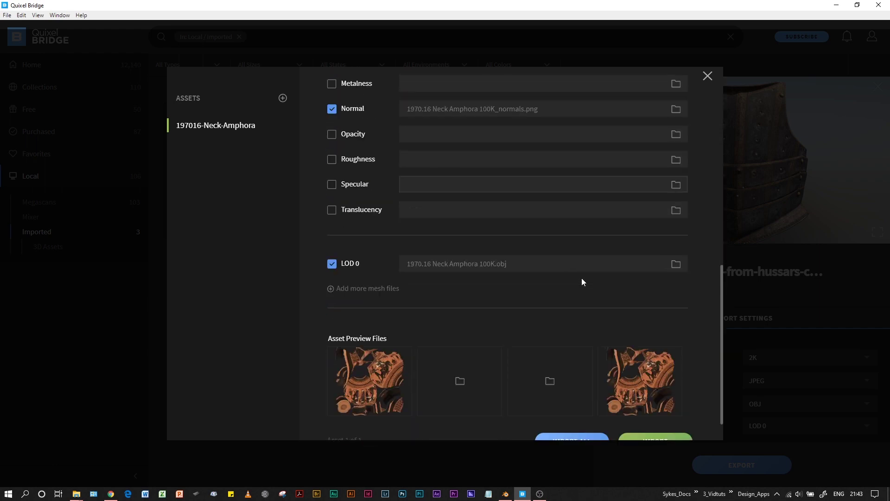
pyautogui.click(646, 401)
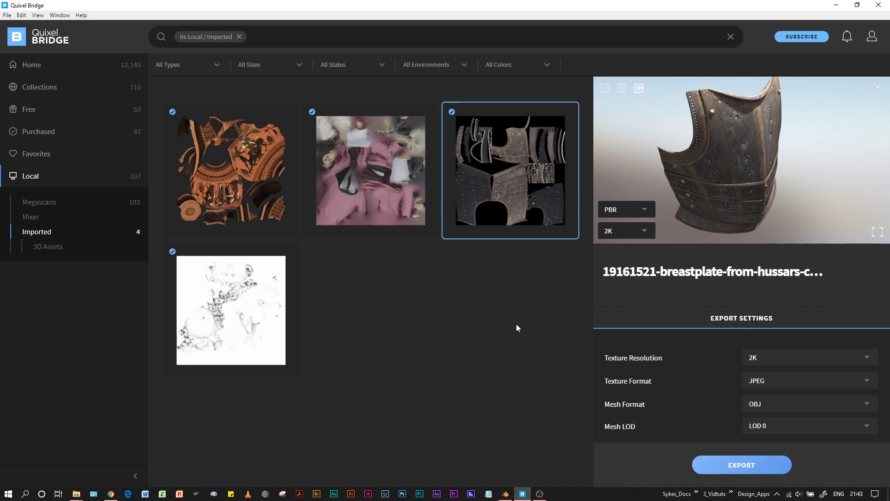
pyautogui.click(225, 173)
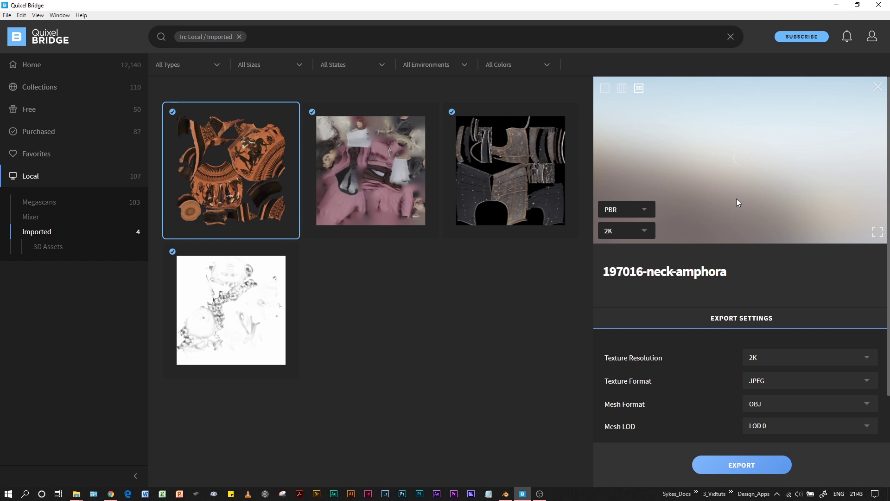
# Switch the amphora preview to 3D and export it with 2K, JPEG, OBJ, LOD 0 settings.
pyautogui.click(639, 88)
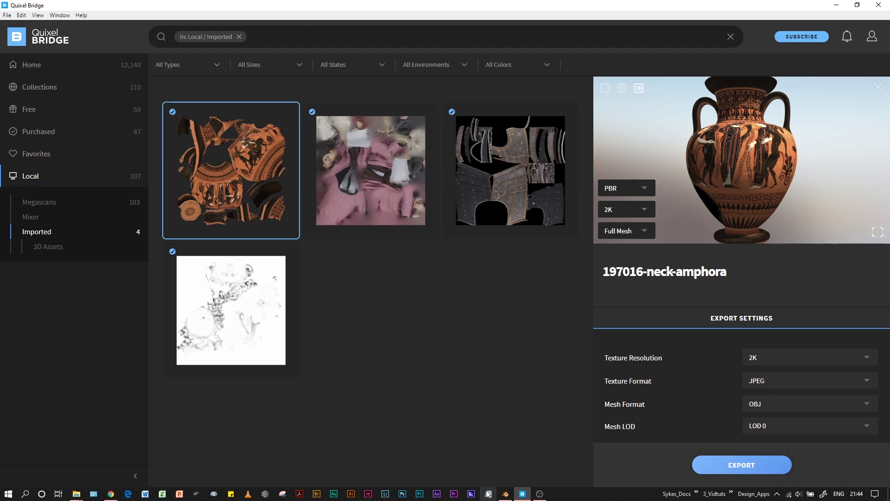
pyautogui.click(737, 468)
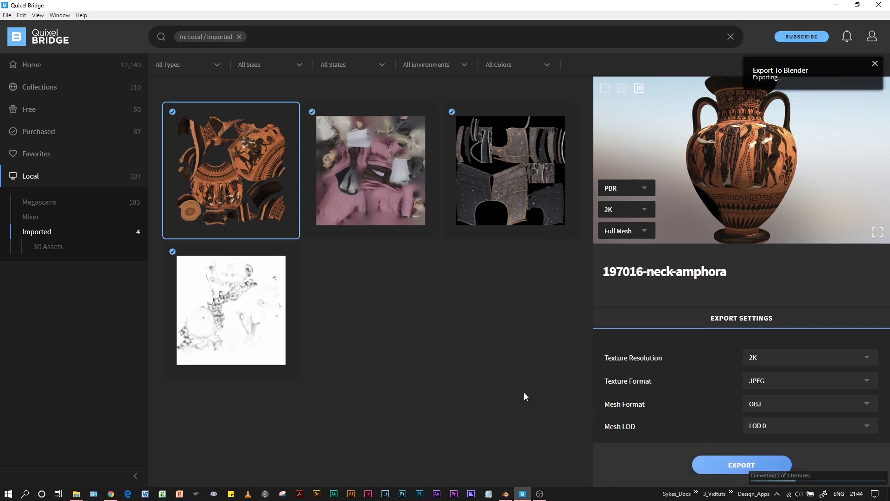
# In Blender, turn the bottom area into a taller Shader Editor.
pyautogui.click(505, 493)
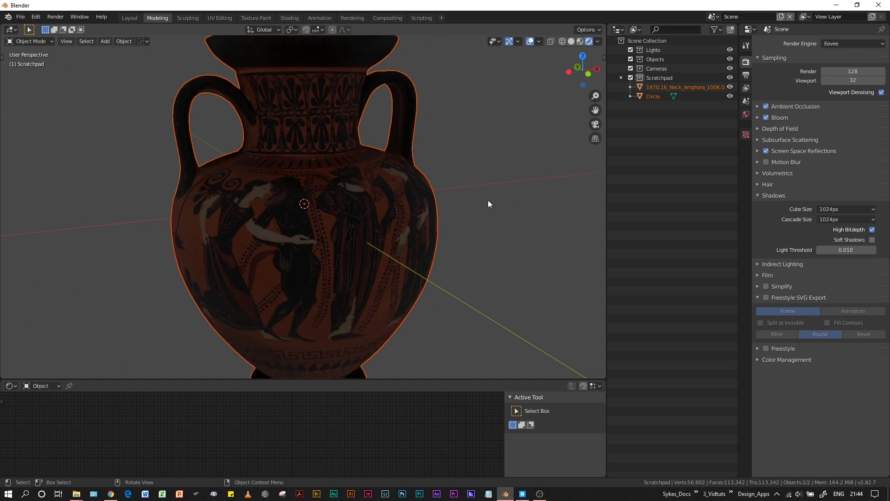
pyautogui.scroll(-7, 430, 235)
pyautogui.scroll(4, 325, 278)
pyautogui.click(12, 389)
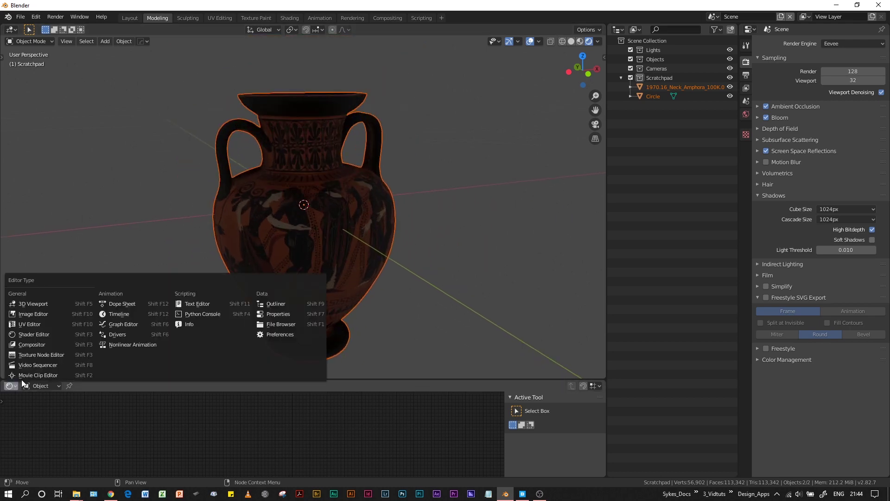
pyautogui.click(28, 335)
pyautogui.moveTo(28, 379); pyautogui.dragTo(28, 288)
# Select the amphora, pan its node tree down to the Normal Map node, and enlarge the 3D view.
pyautogui.click(360, 163)
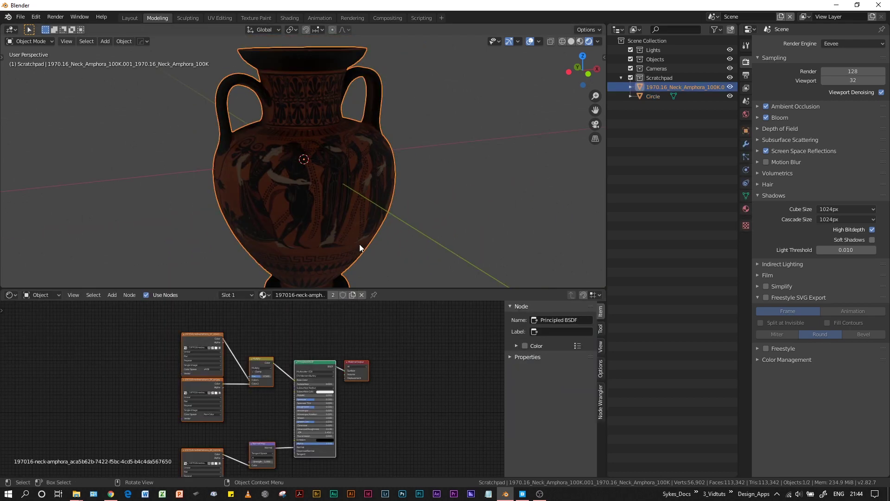
pyautogui.scroll(2, 335, 366)
pyautogui.moveTo(335, 366); pyautogui.dragTo(311, 414, button='middle')
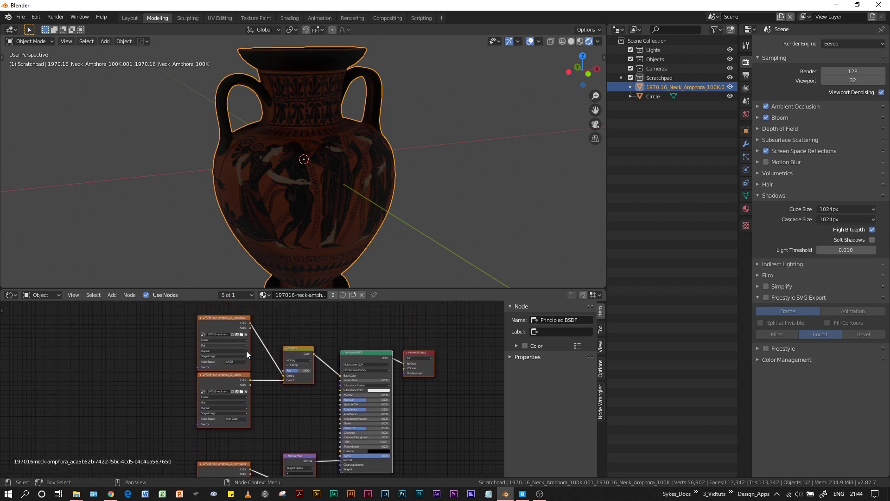
pyautogui.scroll(2, 277, 388)
pyautogui.moveTo(283, 404); pyautogui.dragTo(266, 389, button='middle')
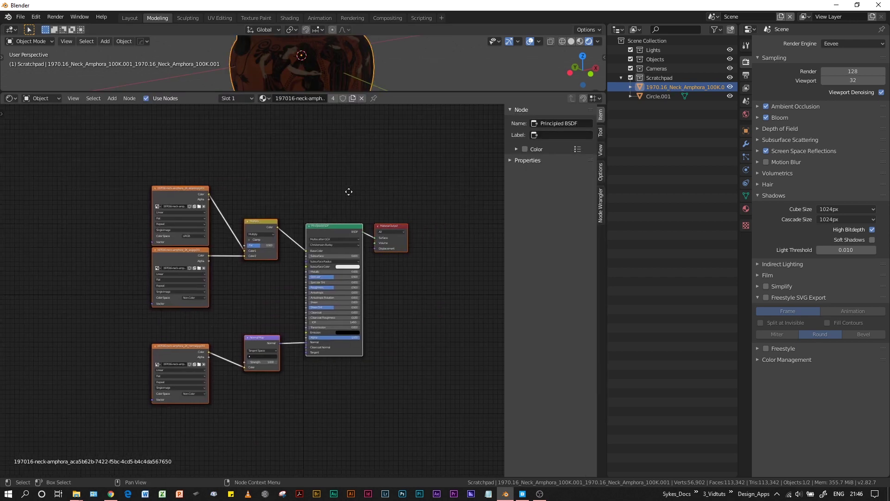
pyautogui.moveTo(437, 94); pyautogui.dragTo(452, 347)
pyautogui.moveTo(507, 498)
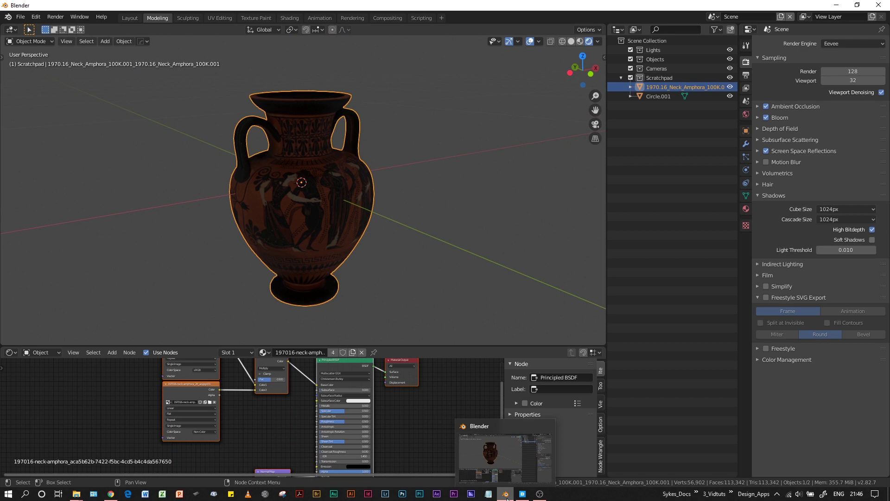
# Start File > Import Asset in Quixel Bridge and go to the backup drive.
pyautogui.click(522, 493)
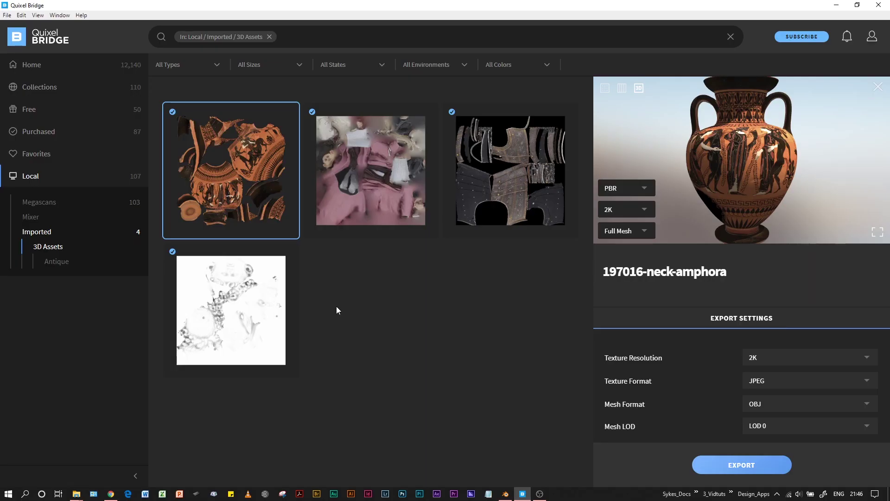
pyautogui.click(8, 16)
pyautogui.click(27, 28)
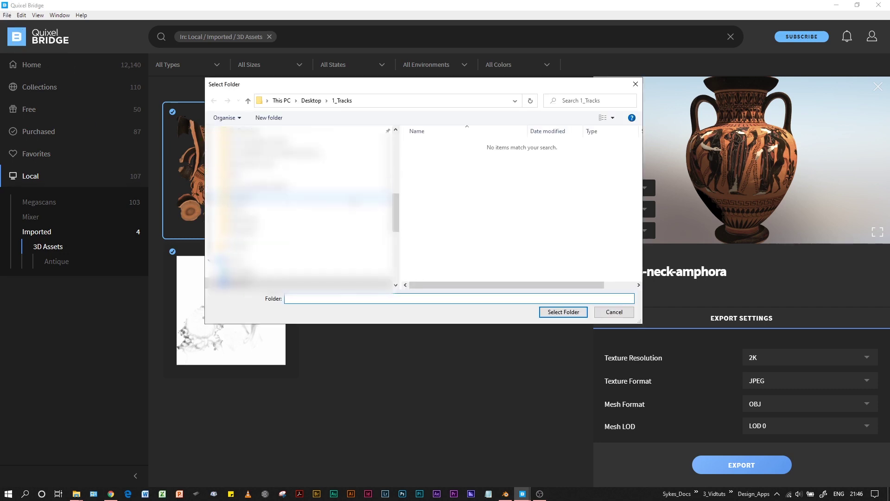
pyautogui.moveTo(396, 202); pyautogui.dragTo(394, 246)
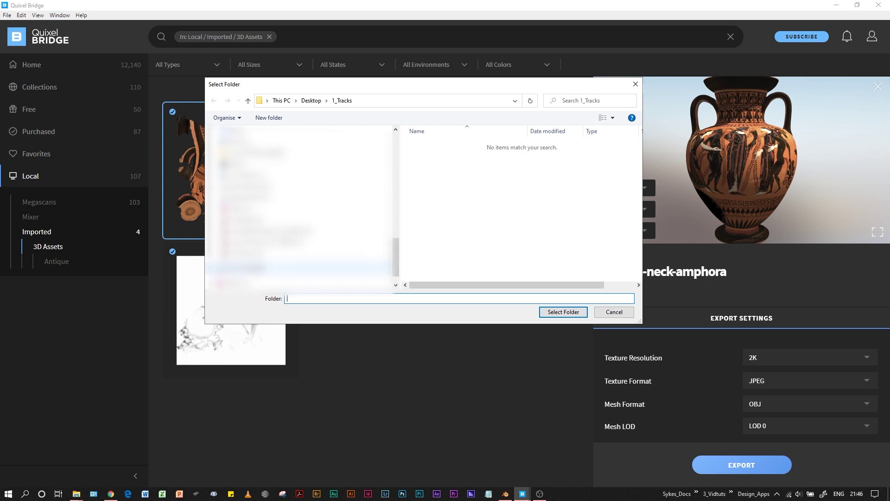
pyautogui.click(241, 268)
# Browse 01_Backups > 02_Resources > 13_3D-ScanStore > Female_Vis_Models and select the Female 11 folder.
pyautogui.doubleClick(435, 146)
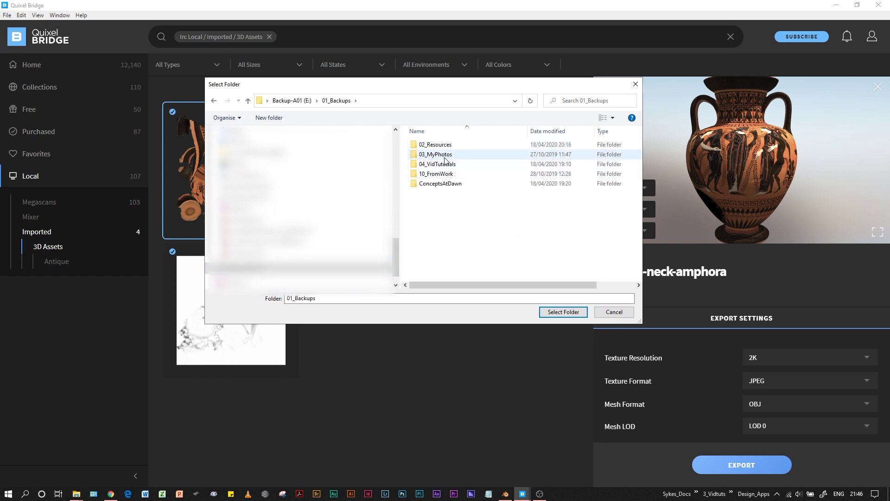
pyautogui.doubleClick(440, 154)
pyautogui.doubleClick(452, 164)
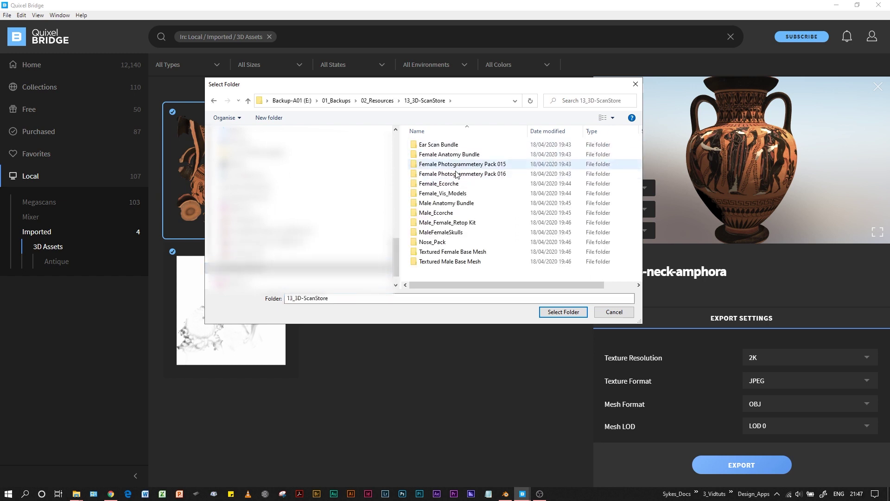
pyautogui.click(453, 195)
pyautogui.doubleClick(454, 193)
pyautogui.doubleClick(449, 146)
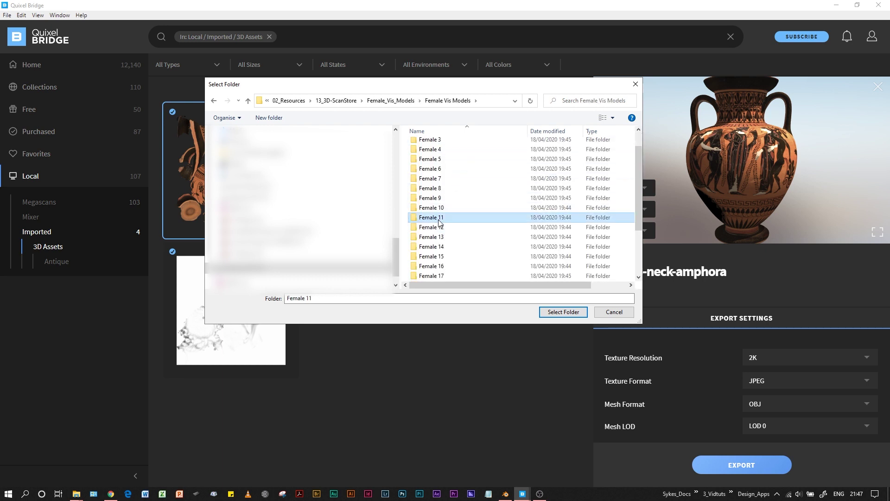
pyautogui.doubleClick(432, 242)
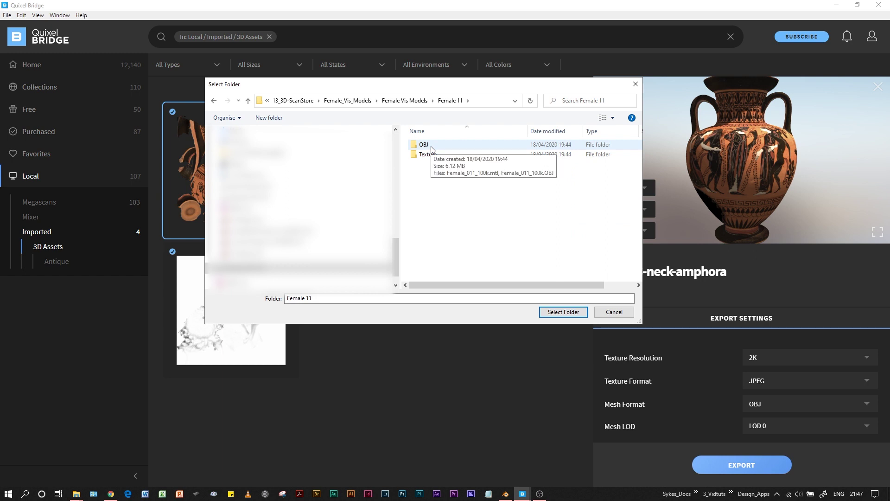
pyautogui.doubleClick(432, 149)
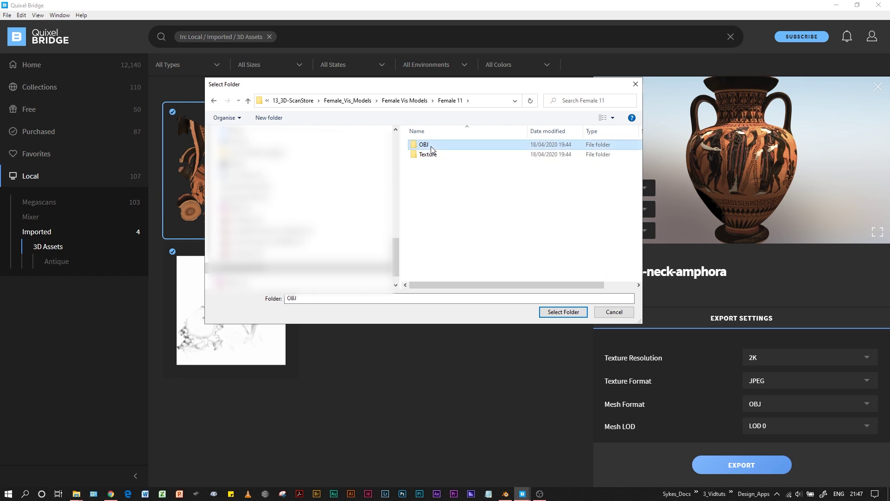
pyautogui.click(450, 100)
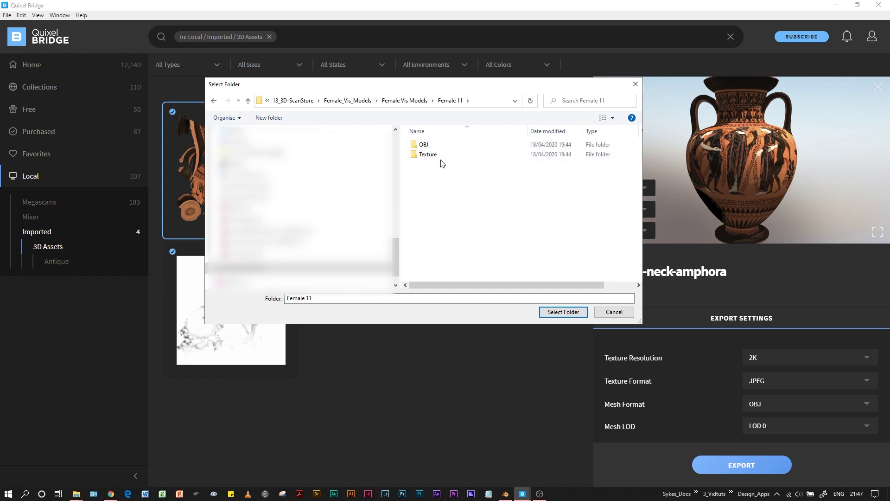
pyautogui.click(552, 314)
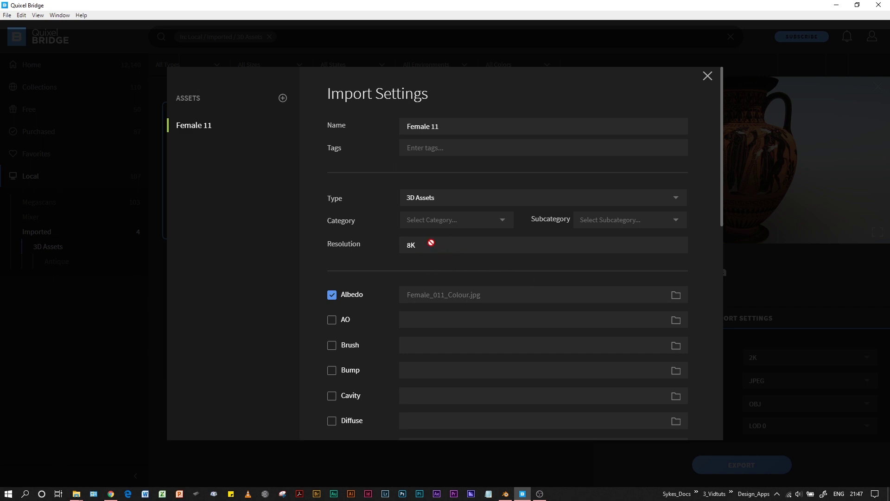
# Confirm the Female 11 import and export it to Blender at 2K JPEG, OBJ LOD 0.
pyautogui.scroll(-10, 464, 279)
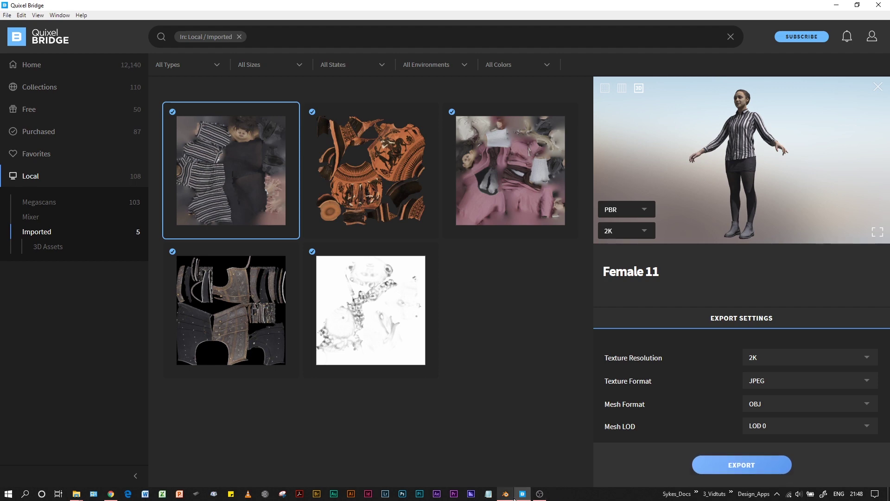
pyautogui.click(734, 470)
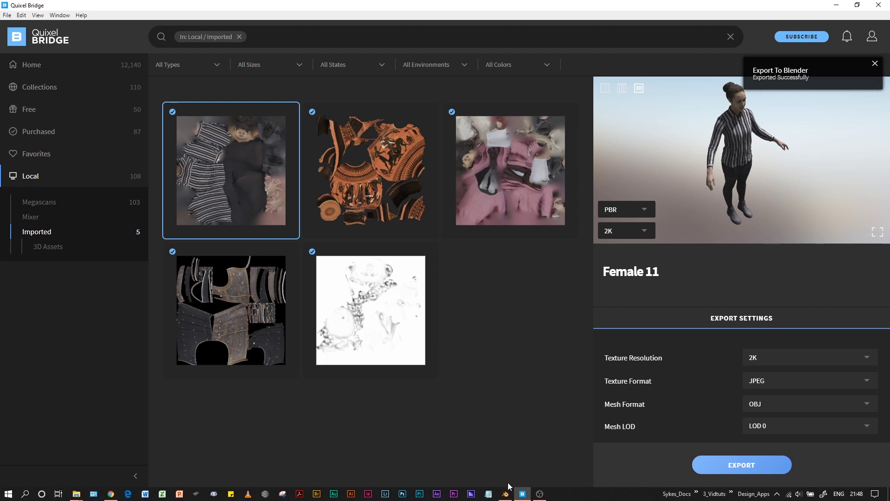
# In Blender, move the woman out of the vase to stand beside it.
pyautogui.moveTo(509, 495)
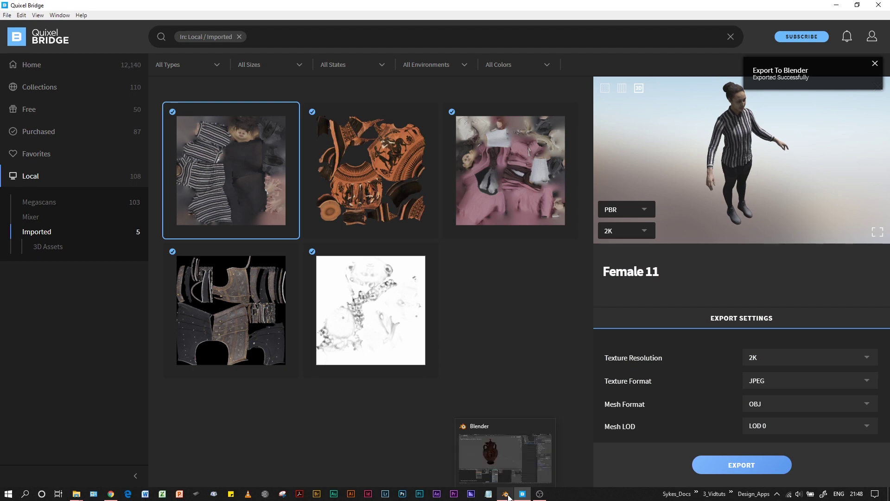
pyautogui.click(499, 464)
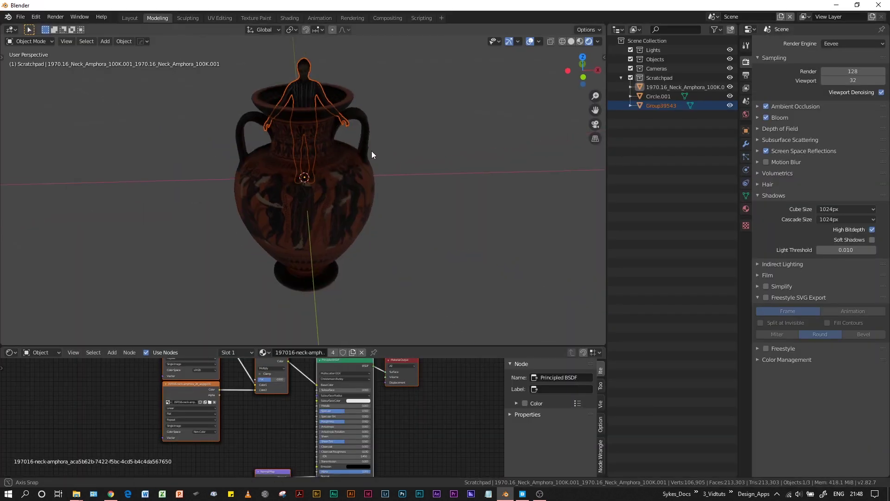
pyautogui.press('g')
pyautogui.click(478, 149)
pyautogui.scroll(-2, 478, 149)
# Add a Sun light to the scene with Shift+A > Light > Sun.
pyautogui.hotkey('shift', 'a')
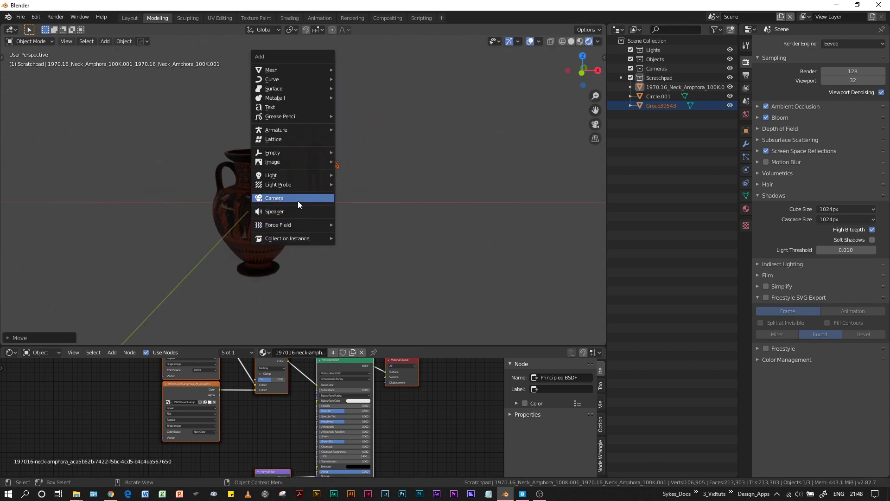
pyautogui.moveTo(301, 178)
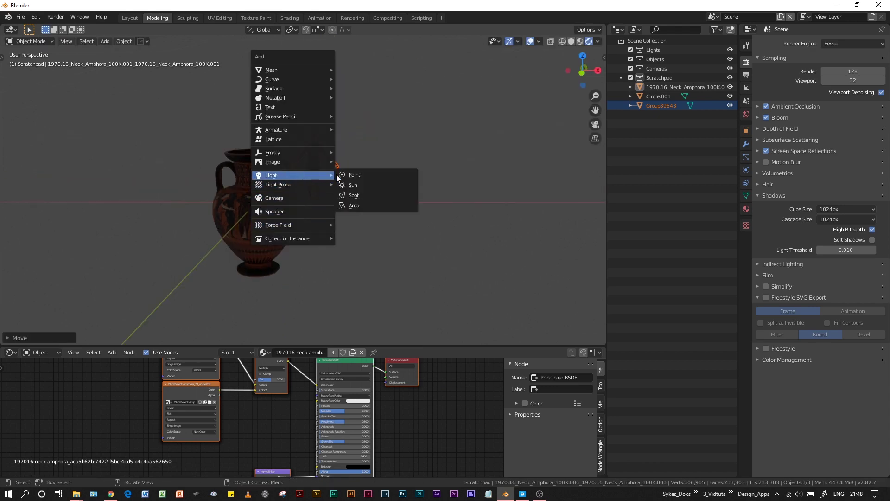
pyautogui.click(353, 185)
pyautogui.moveTo(445, 165); pyautogui.dragTo(326, 114, button='middle')
pyautogui.scroll(3, 326, 114)
# Apply Shade Smooth to the woman figure.
pyautogui.click(332, 133)
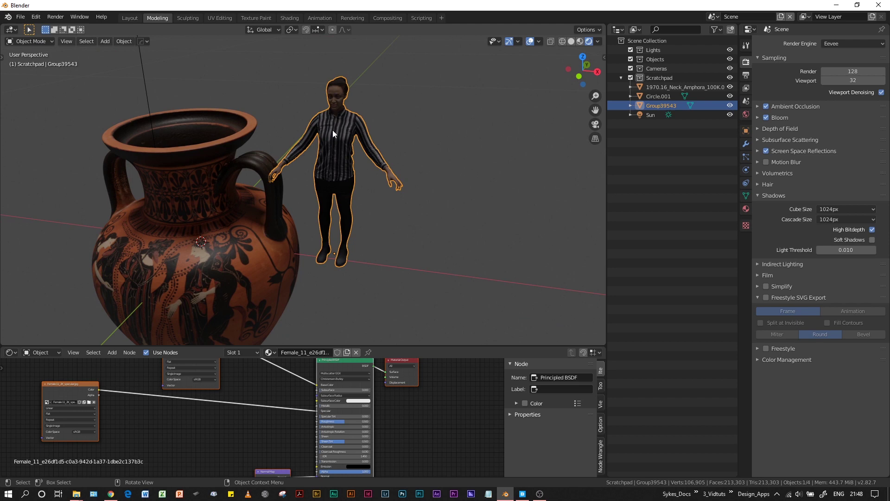
pyautogui.scroll(5, 369, 115)
pyautogui.moveTo(427, 113); pyautogui.dragTo(296, 155, button='middle')
pyautogui.scroll(-3, 318, 179)
pyautogui.rightClick(307, 149)
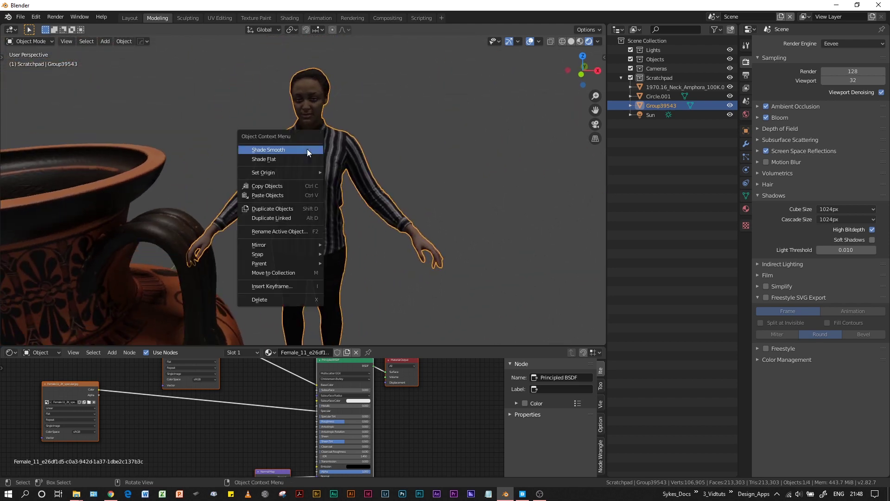
pyautogui.click(292, 149)
pyautogui.moveTo(374, 140); pyautogui.dragTo(415, 120, button='middle')
pyautogui.scroll(3, 400, 133)
pyautogui.scroll(-4, 415, 121)
pyautogui.moveTo(338, 128); pyautogui.dragTo(338, 190, button='middle')
pyautogui.scroll(-2, 312, 123)
# Duplicate the sun, place the copy up and right, and rotate it toward the models.
pyautogui.click(229, 95)
pyautogui.hotkey('shift', 'd')
pyautogui.press('Escape')
pyautogui.press('g')
pyautogui.click(448, 163)
pyautogui.press('r')
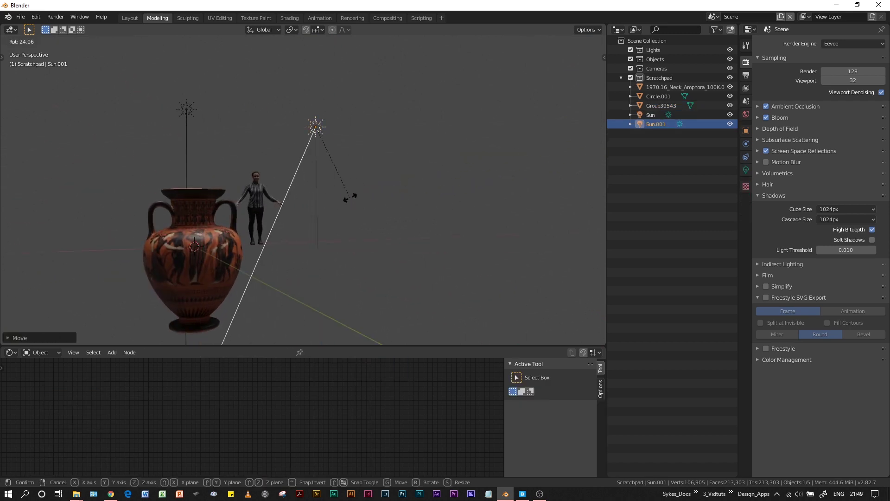
pyautogui.click(313, 165)
# Back in Quixel Bridge, filter Imported to 3D Assets, then show all five imported assets.
pyautogui.click(523, 493)
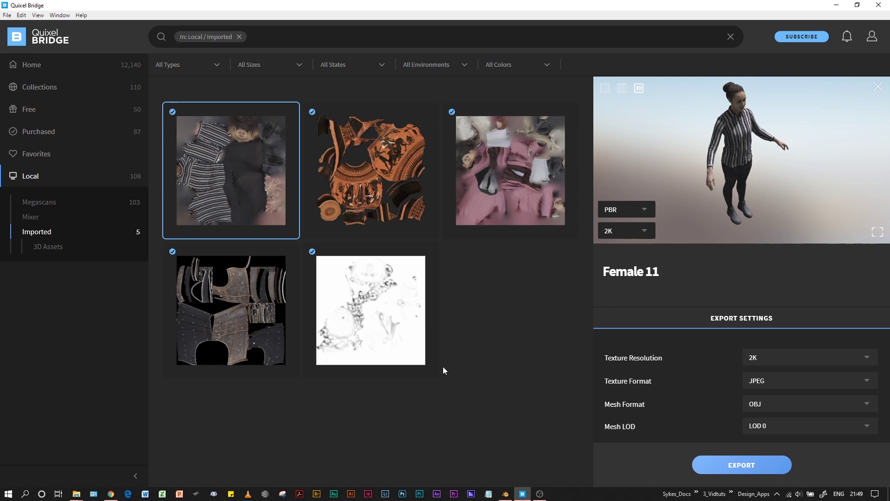
pyautogui.click(49, 249)
pyautogui.click(57, 262)
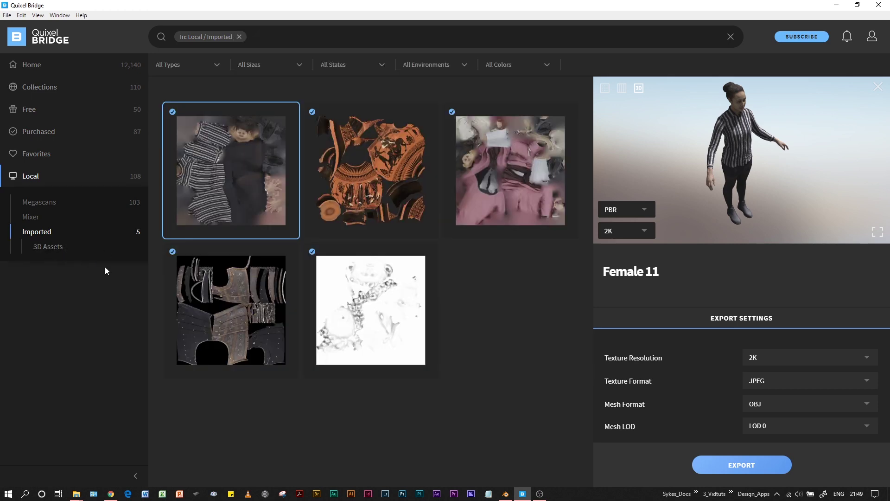